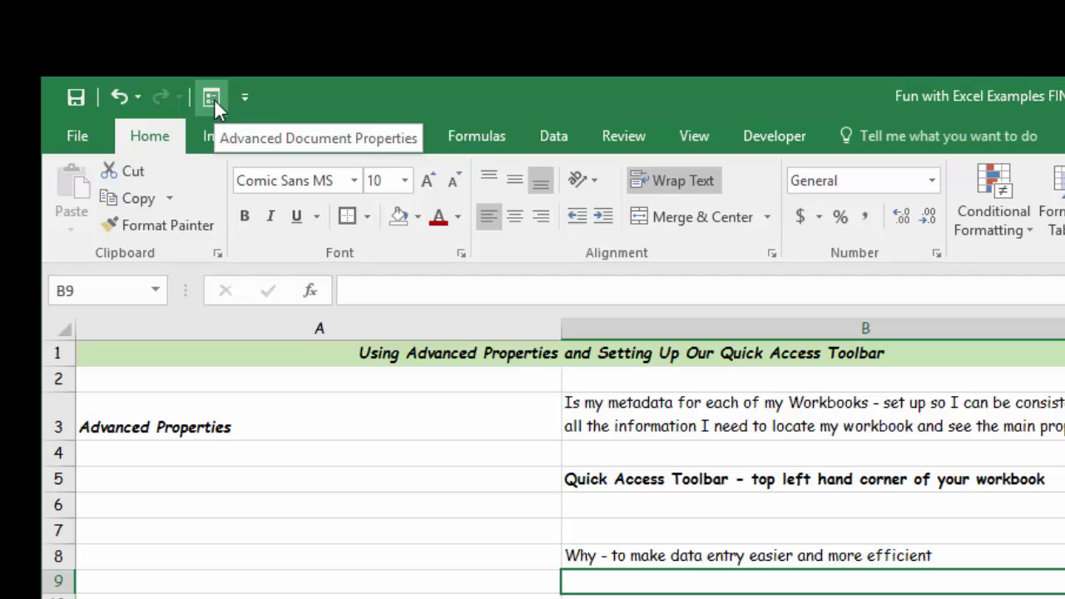
- Review the workbook's advanced properties (General, Statistics, Contents, Custom), then open the Quick Access Toolbar customization menu
{"action": "left_click", "coordinate": [214, 98]}
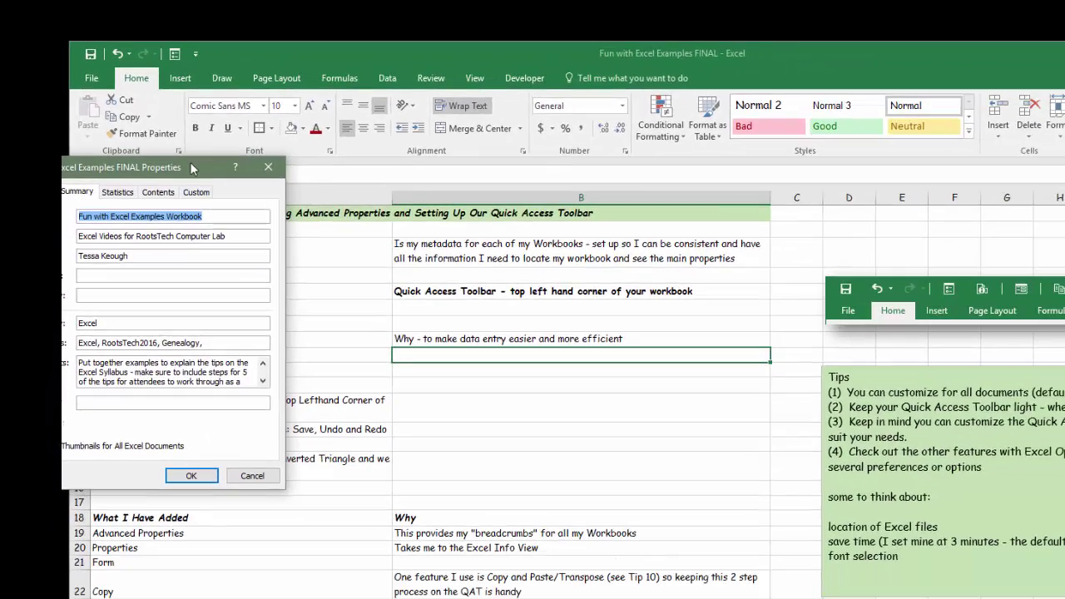
{"action": "left_click_drag", "start_coordinate": [191, 169], "coordinate": [544, 172]}
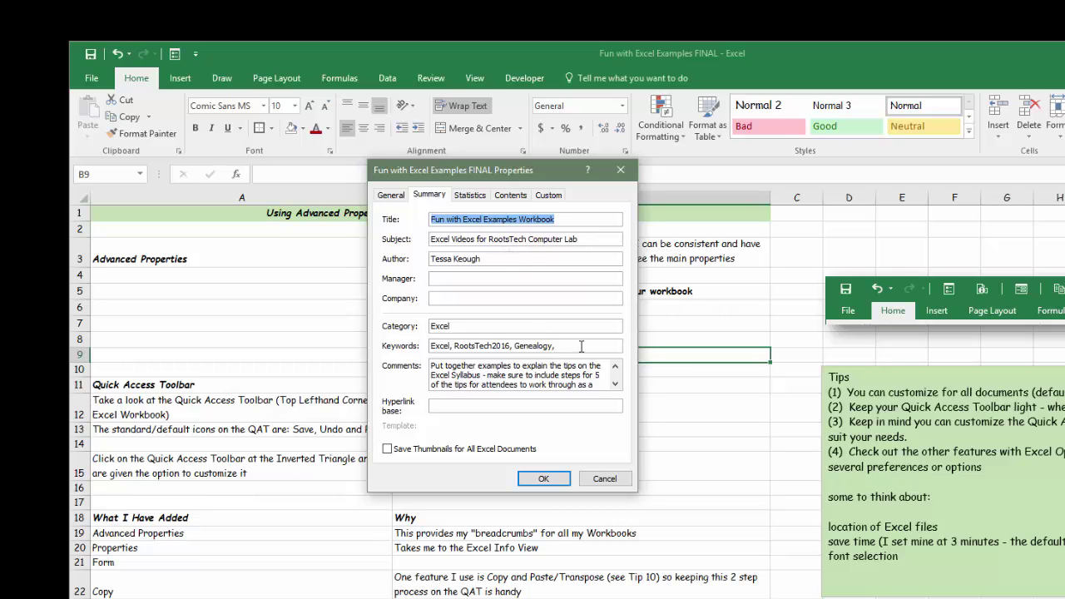
{"action": "left_click", "coordinate": [390, 196]}
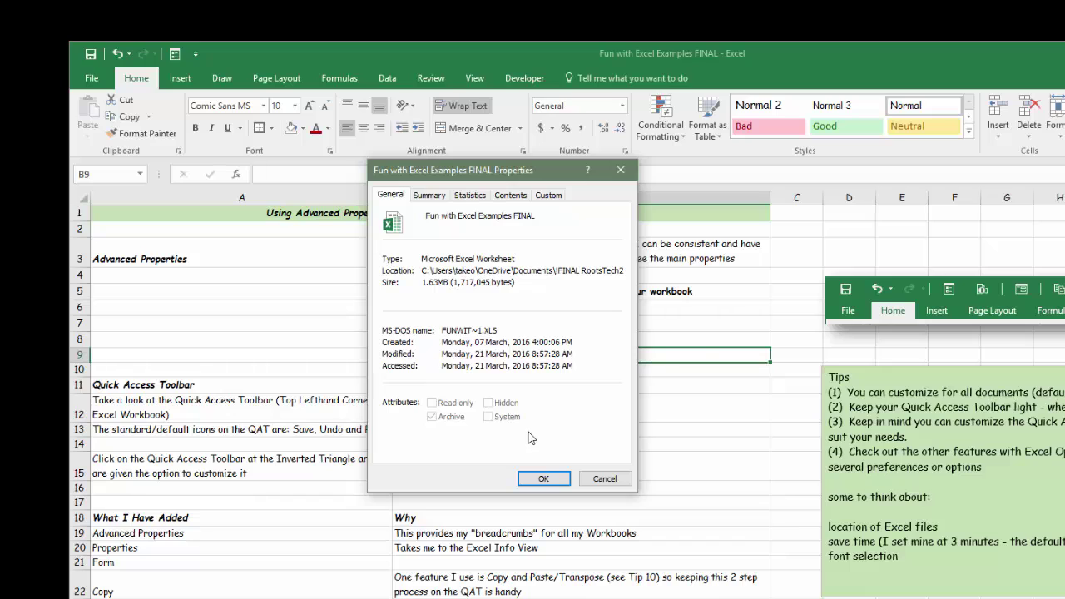
{"action": "left_click", "coordinate": [471, 197]}
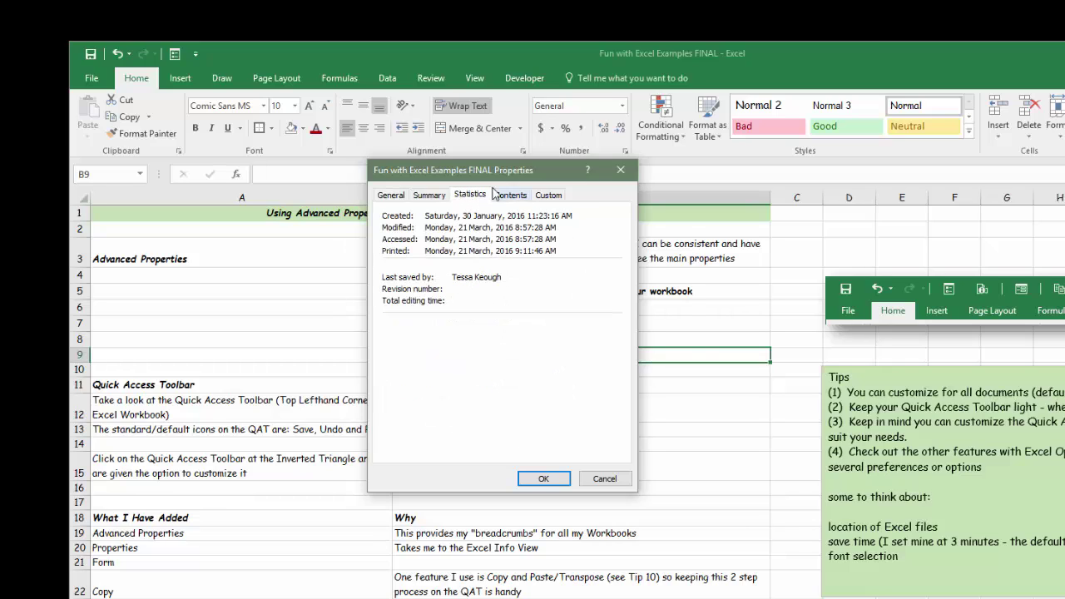
{"action": "left_click", "coordinate": [504, 195]}
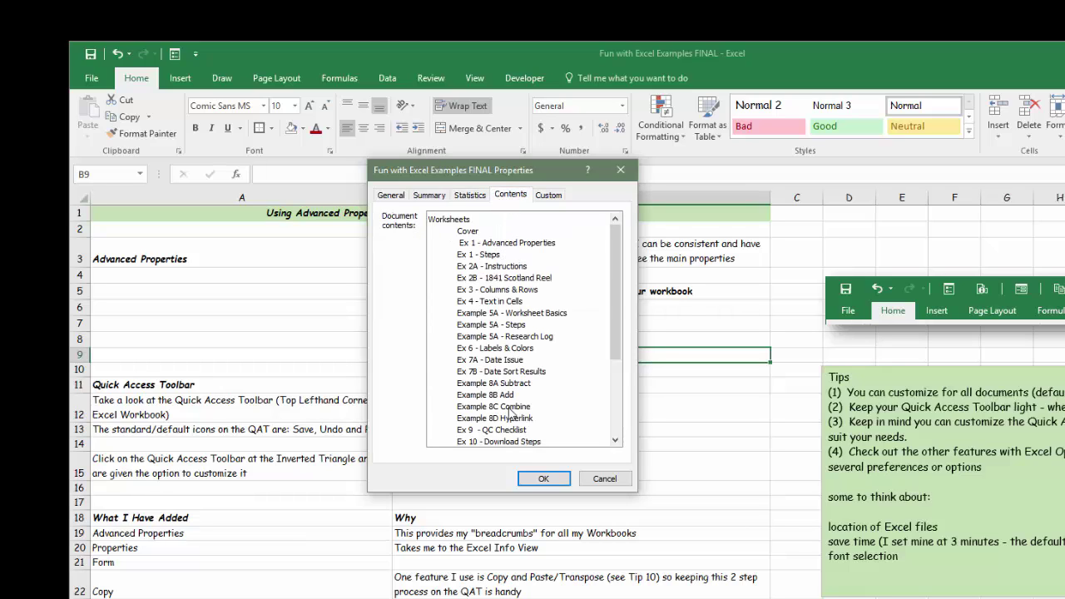
{"action": "left_click_drag", "start_coordinate": [620, 340], "coordinate": [612, 303]}
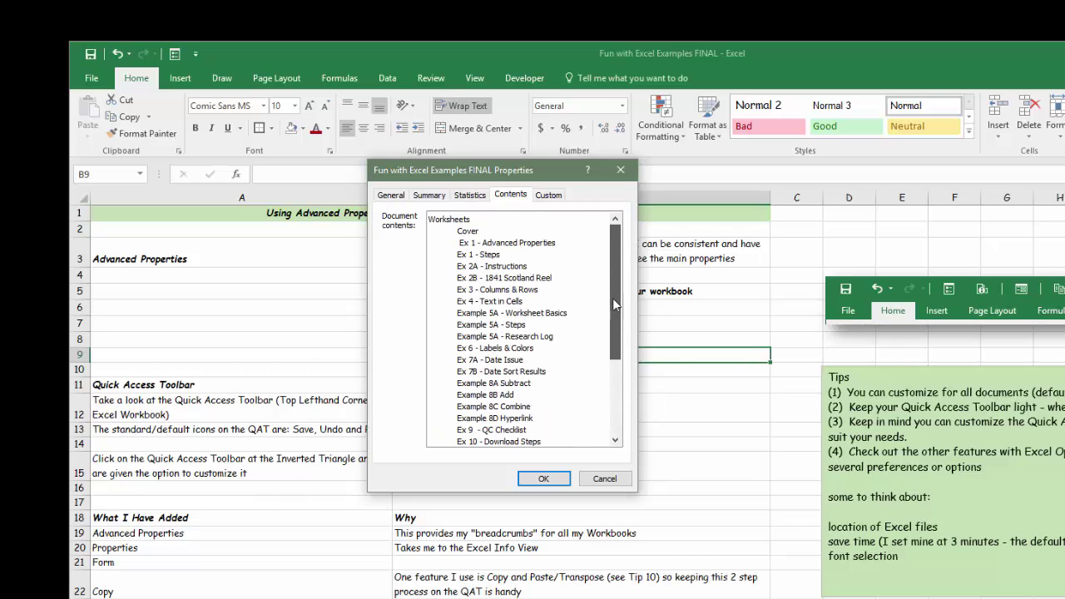
{"action": "left_click", "coordinate": [548, 194]}
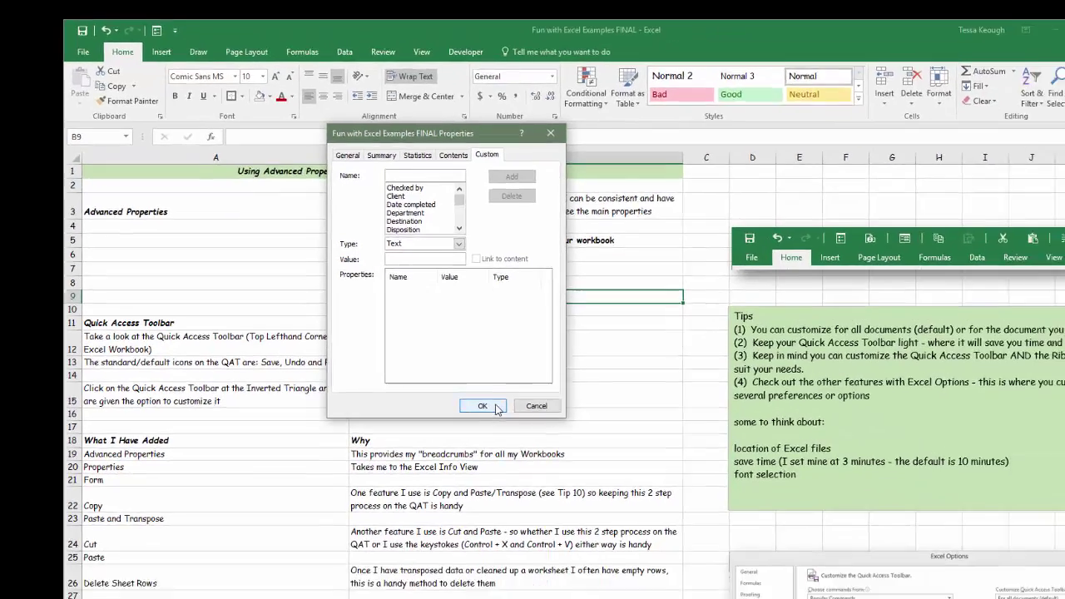
{"action": "left_click", "coordinate": [559, 481]}
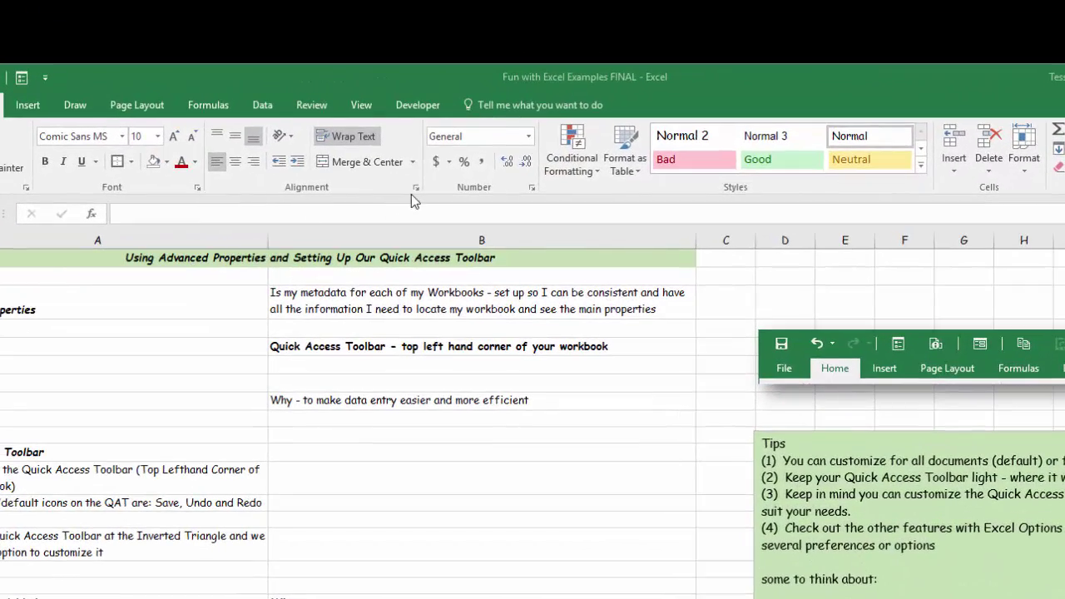
{"action": "left_click", "coordinate": [44, 80]}
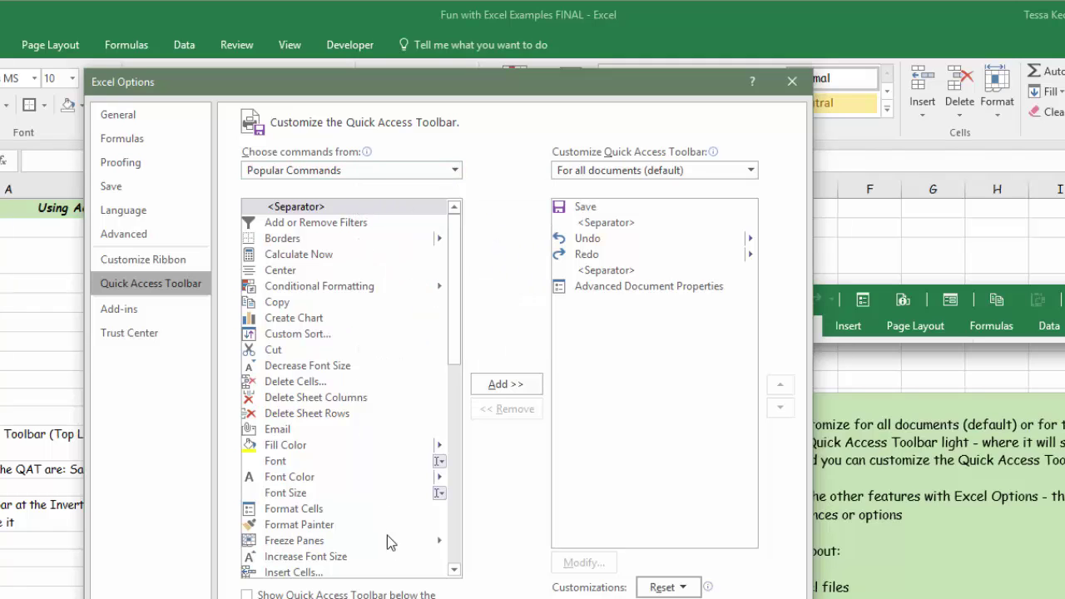
- Set 'Choose commands from' to All Commands and scroll down the command list
{"action": "left_click", "coordinate": [455, 169]}
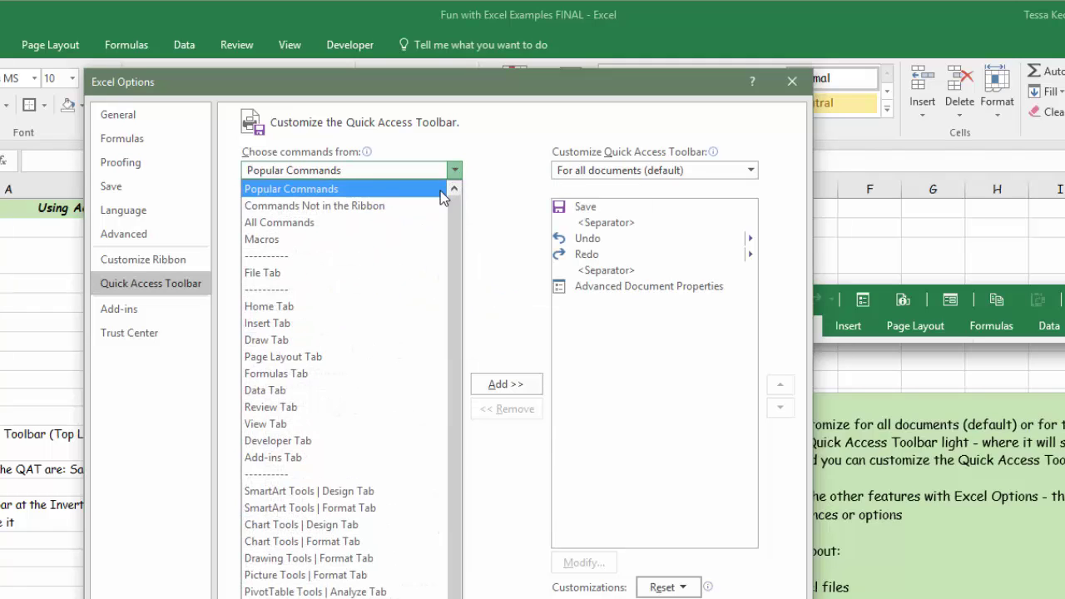
{"action": "left_click", "coordinate": [318, 224]}
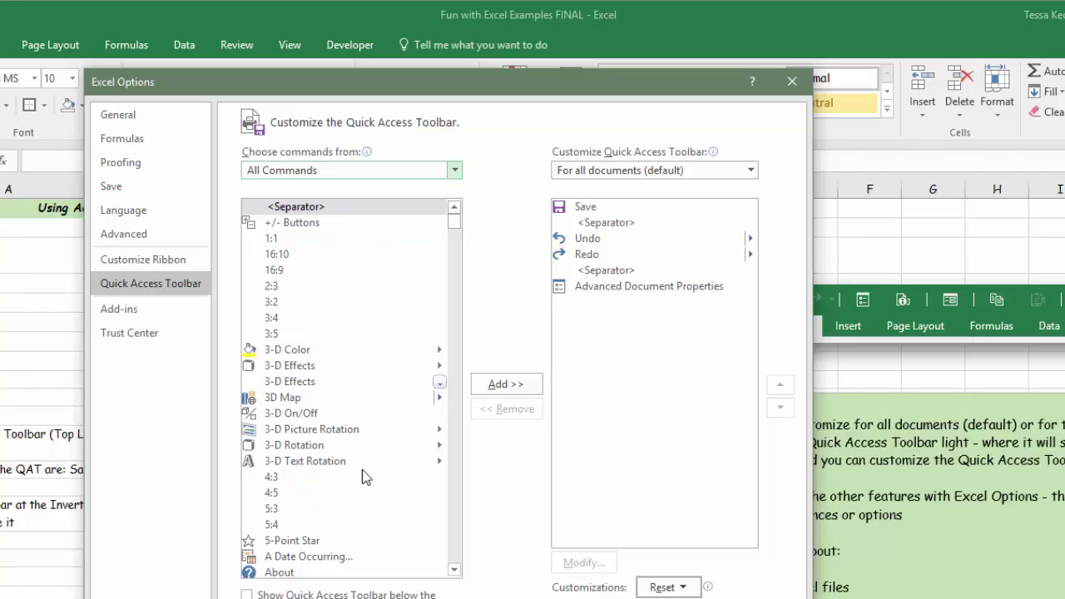
{"action": "left_click_drag", "start_coordinate": [454, 229], "coordinate": [454, 239]}
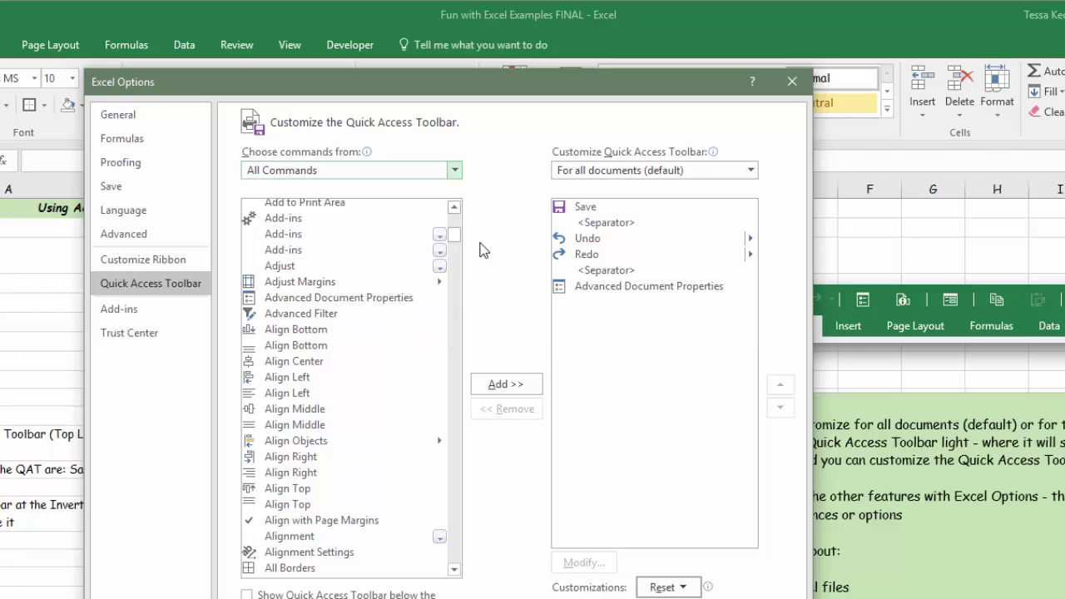
{"action": "left_click_drag", "start_coordinate": [455, 240], "coordinate": [456, 275]}
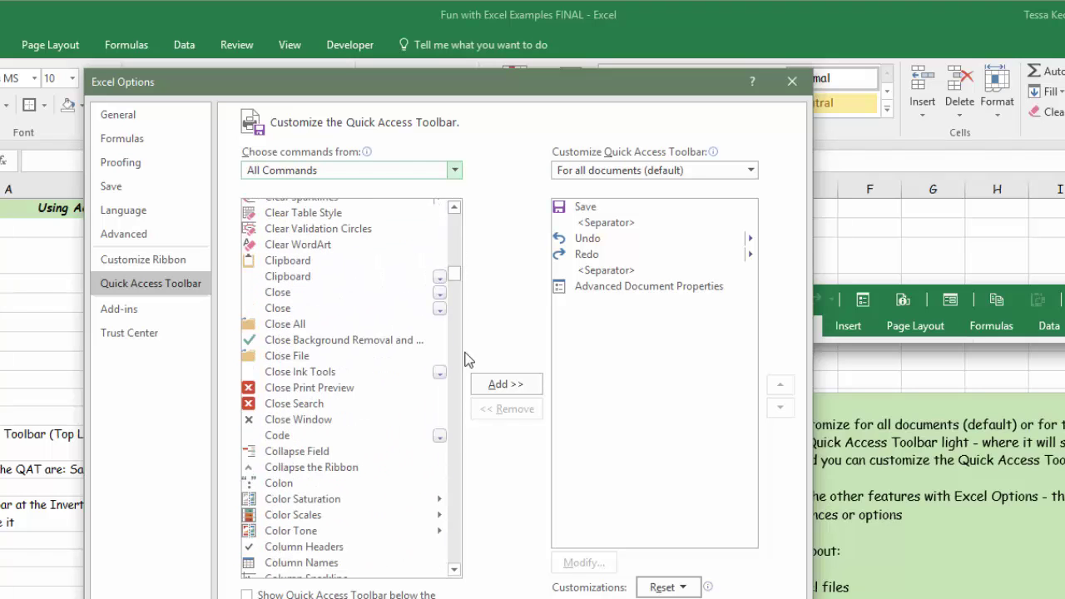
{"action": "left_click", "coordinate": [311, 550]}
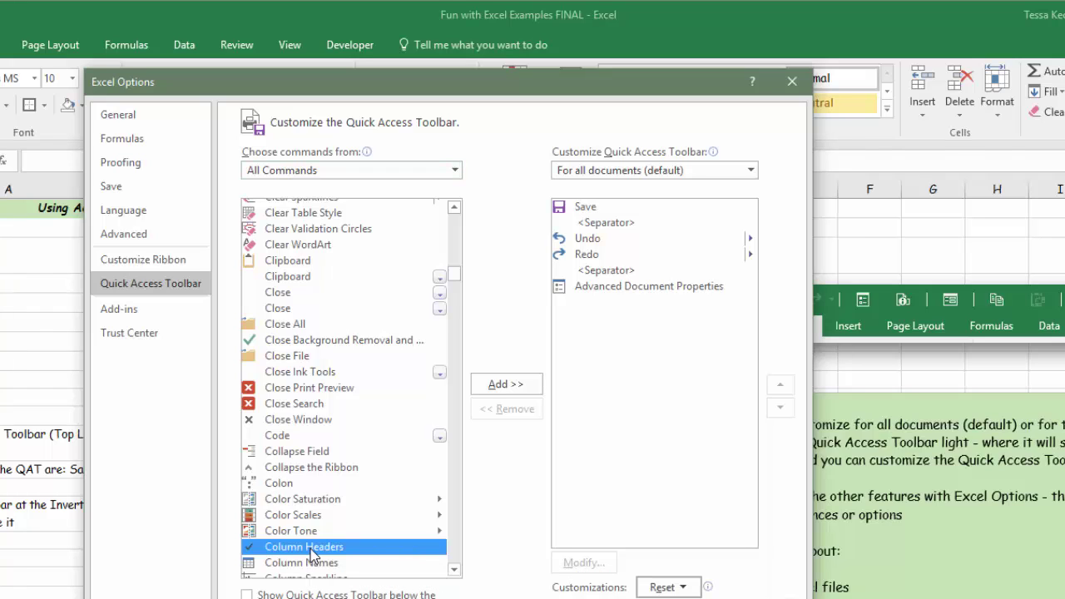
{"action": "left_click", "coordinate": [505, 387]}
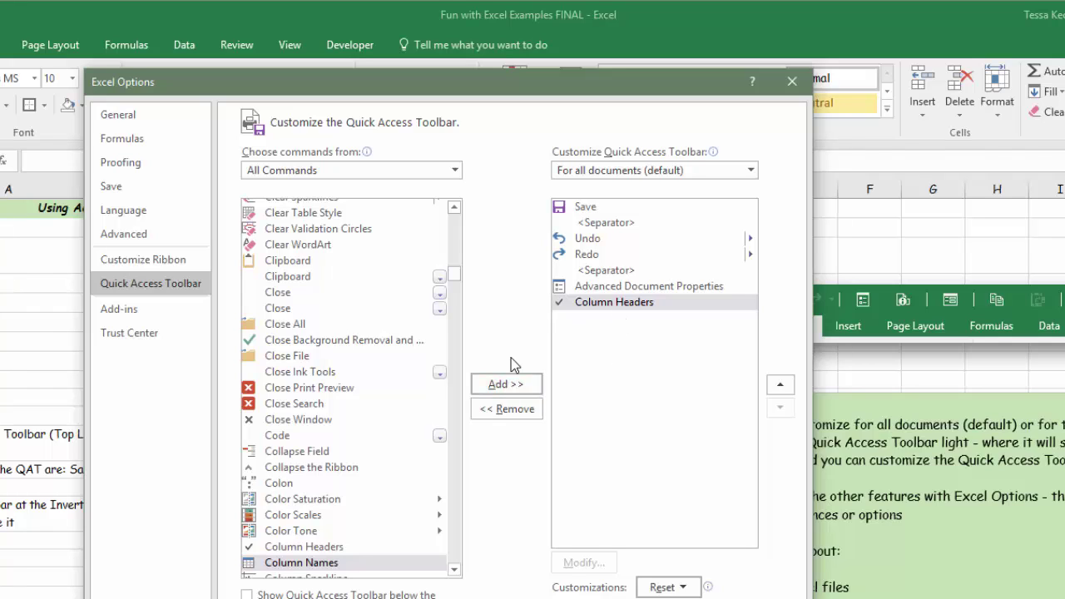
{"action": "left_click", "coordinate": [781, 385]}
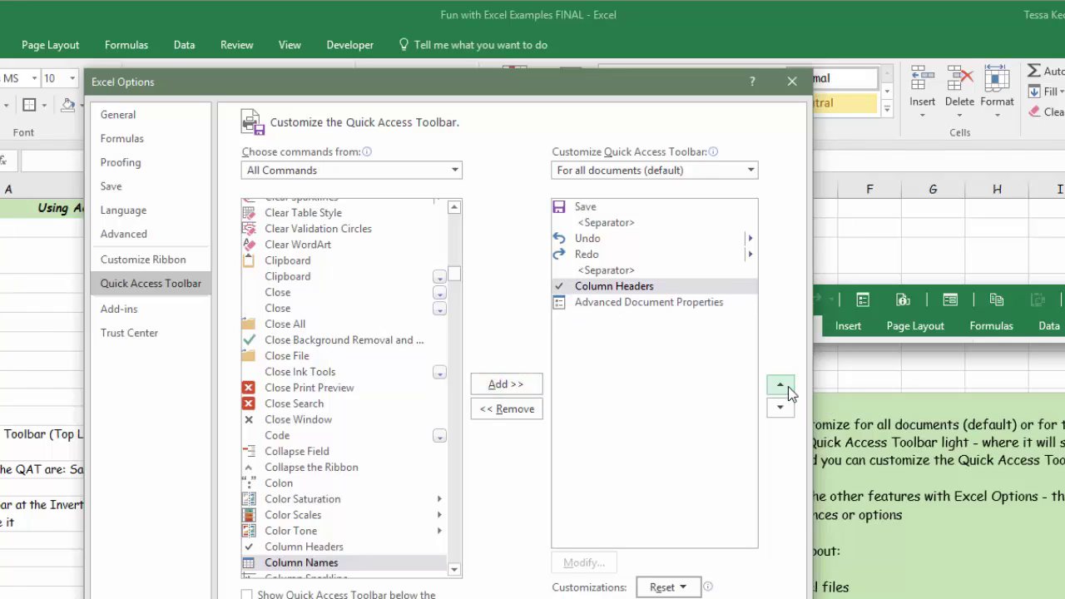
{"action": "left_click", "coordinate": [780, 407]}
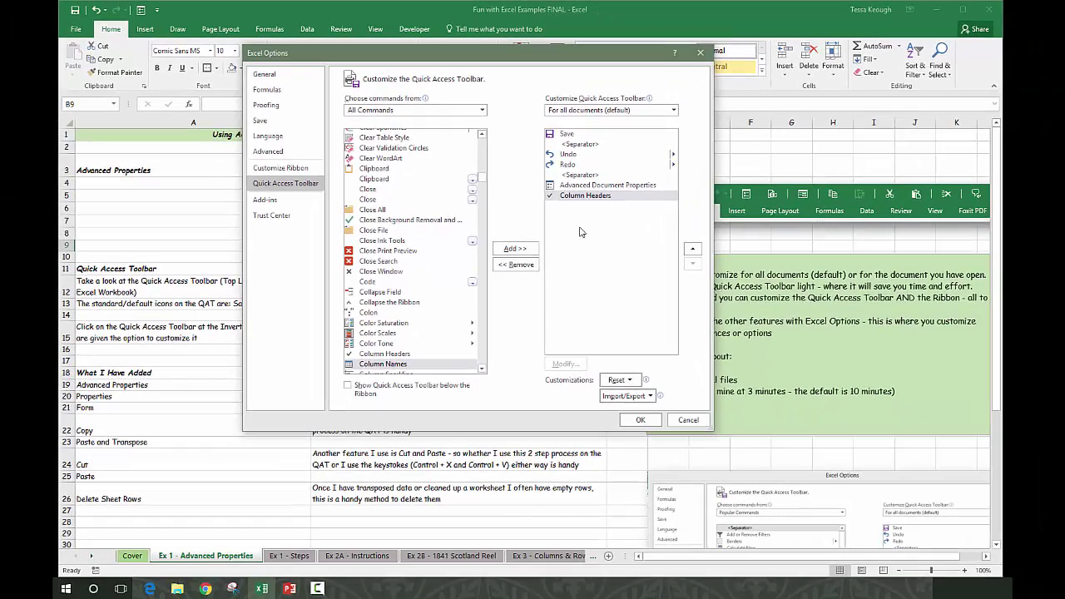
{"action": "left_click", "coordinate": [518, 296]}
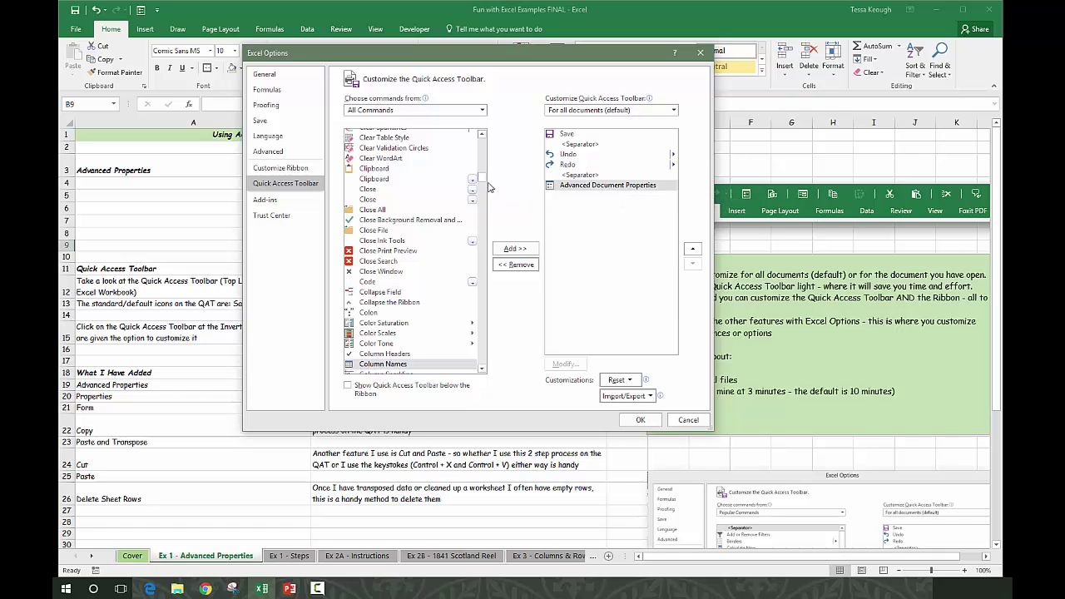
{"action": "left_click_drag", "start_coordinate": [482, 177], "coordinate": [483, 139]}
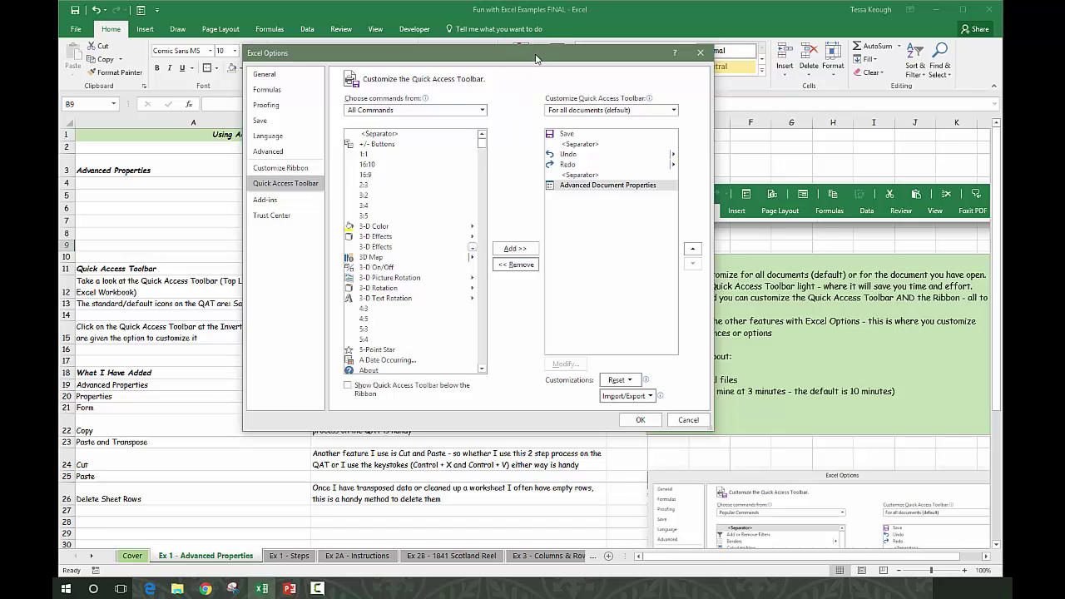
{"action": "left_click_drag", "start_coordinate": [535, 55], "coordinate": [409, 134]}
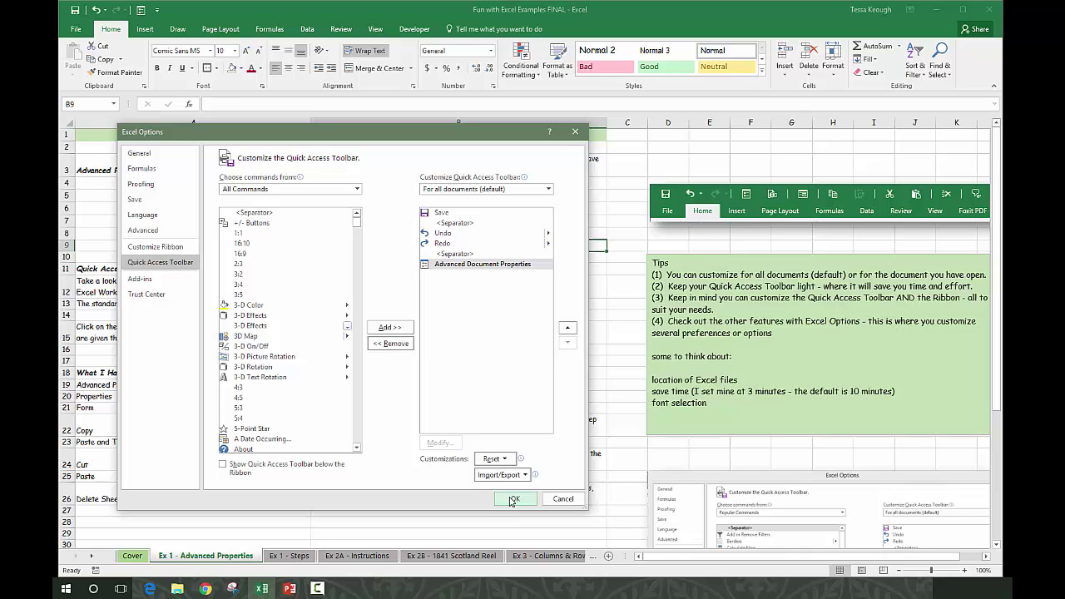
- Confirm Excel Options with OK and scroll the sheet right to the tips box
{"action": "left_click", "coordinate": [512, 499]}
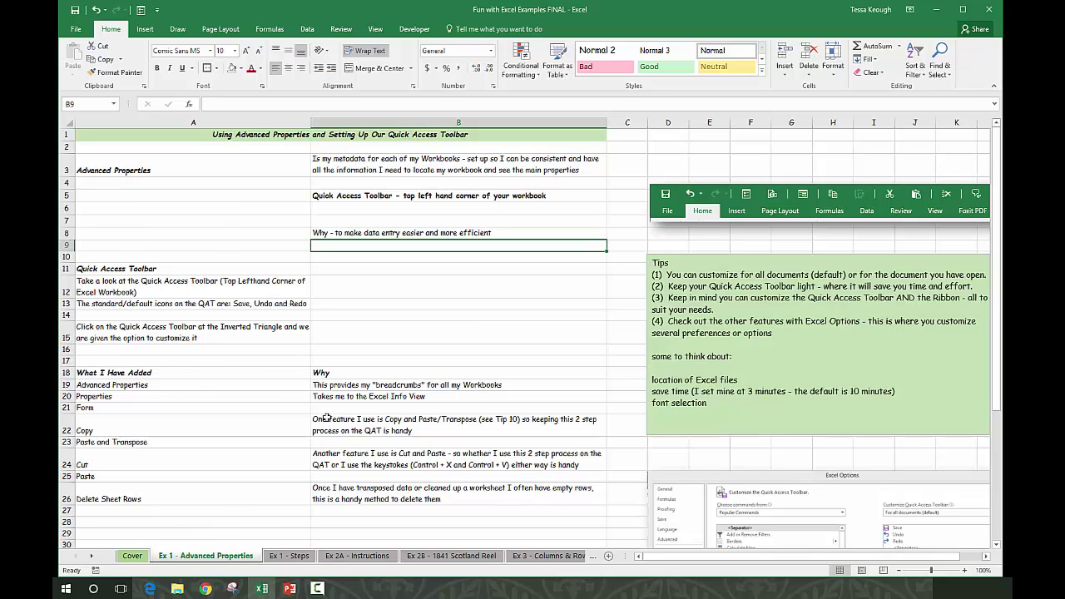
{"action": "left_click_drag", "start_coordinate": [661, 559], "coordinate": [687, 562]}
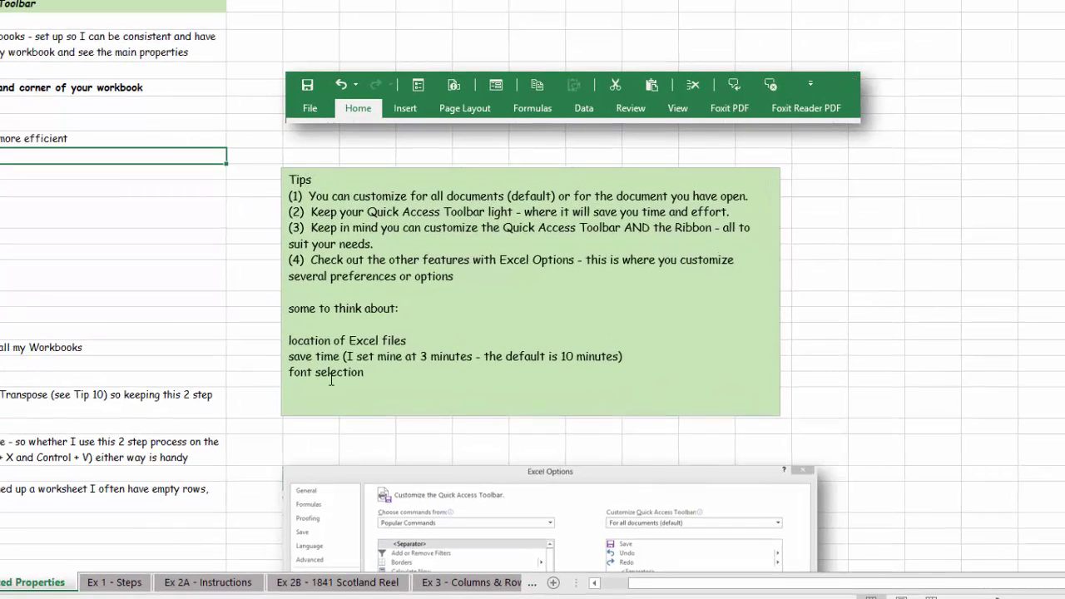
- Scroll down to rows 16–26 to view the Excel Options picture below the tips box
{"action": "scroll", "coordinate": [890, 356], "scroll_direction": "down", "scroll_amount": 4}
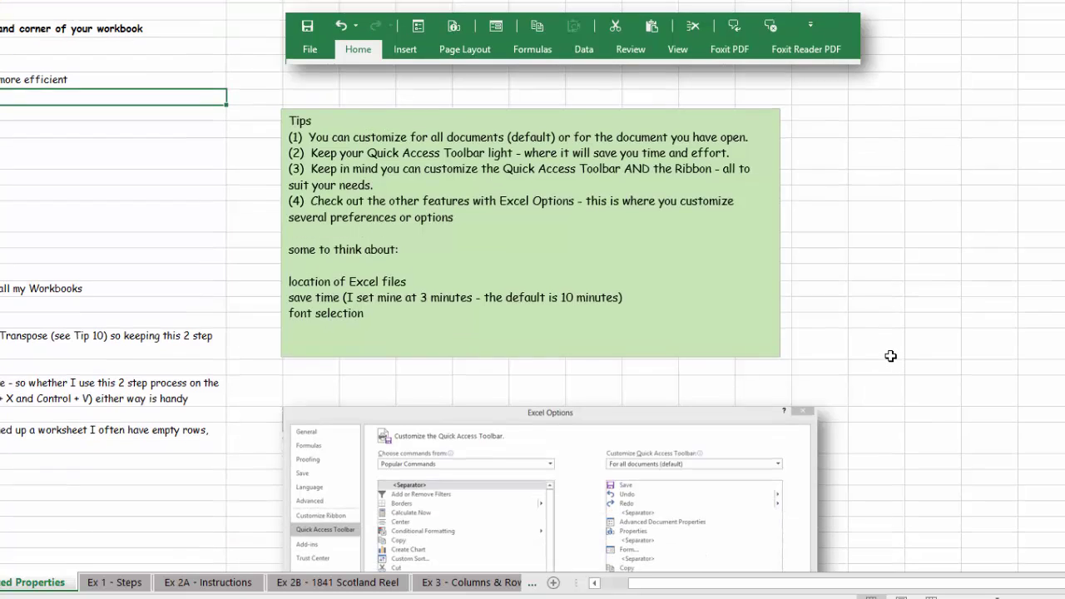
{"action": "scroll", "coordinate": [890, 356], "scroll_direction": "down", "scroll_amount": 3}
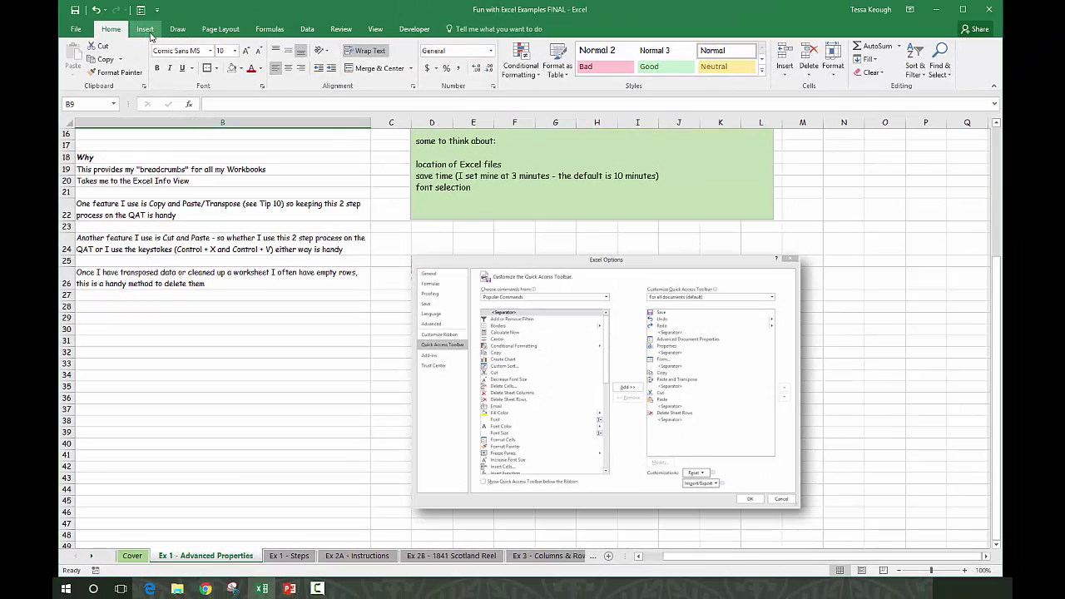
- Show the Insert ribbon tab, select cell N23, and scroll back up to row 4
{"action": "left_click", "coordinate": [146, 30]}
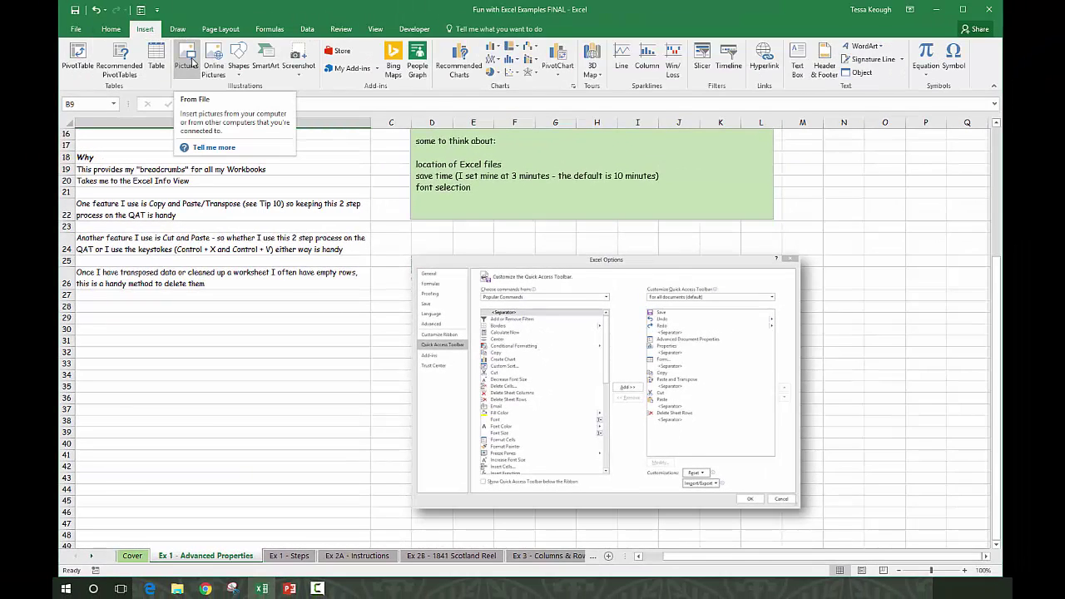
{"action": "left_click", "coordinate": [838, 226]}
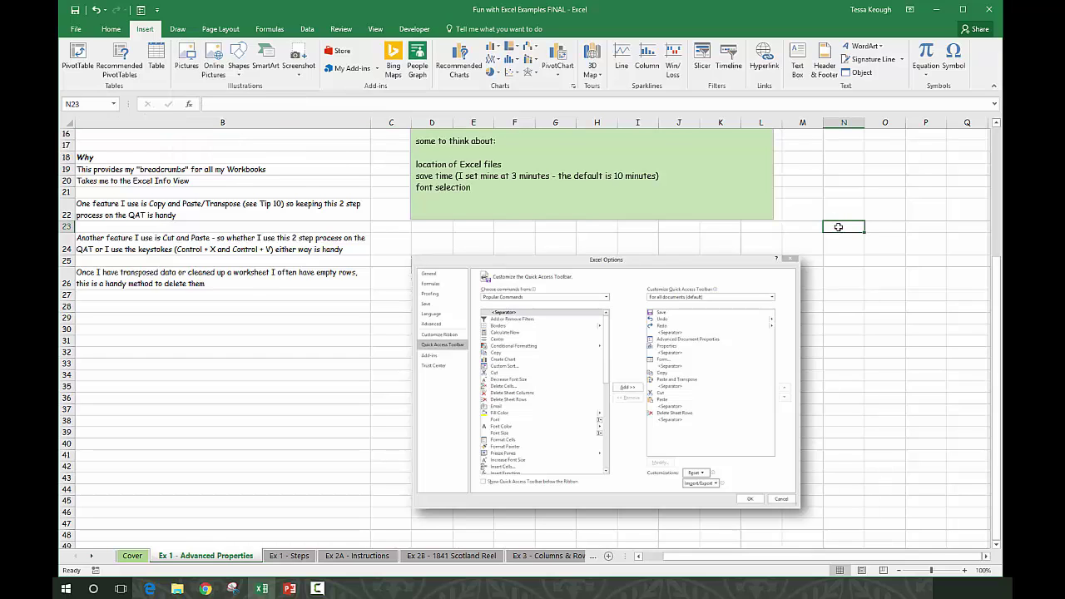
{"action": "scroll", "coordinate": [837, 226], "scroll_direction": "up", "scroll_amount": 4}
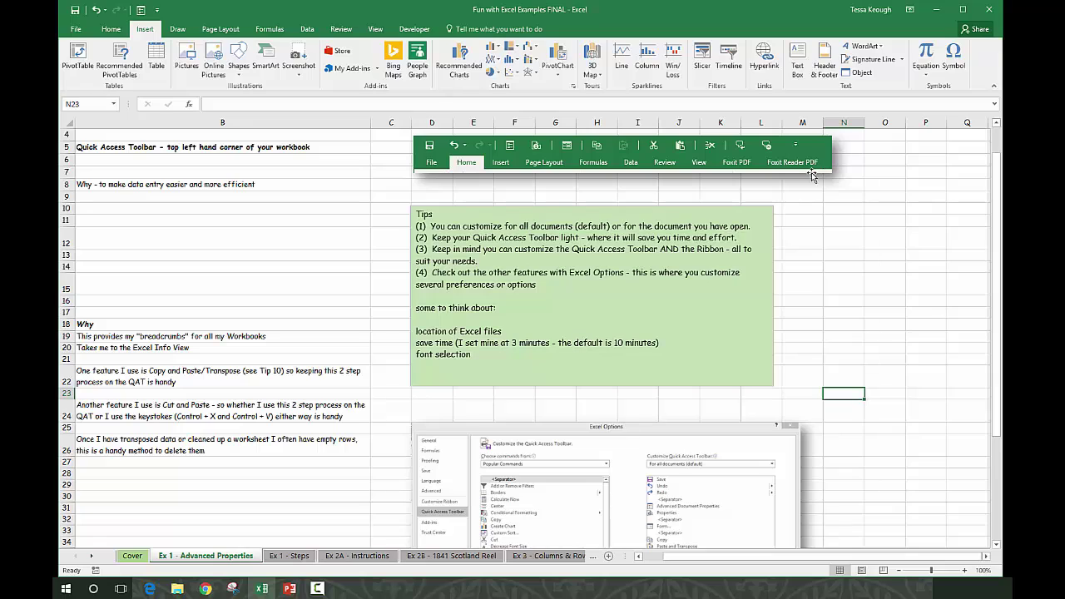
- Reposition the Tips text box, nudge the Excel Options picture higher, and scroll left to column A
{"action": "left_click", "coordinate": [647, 213]}
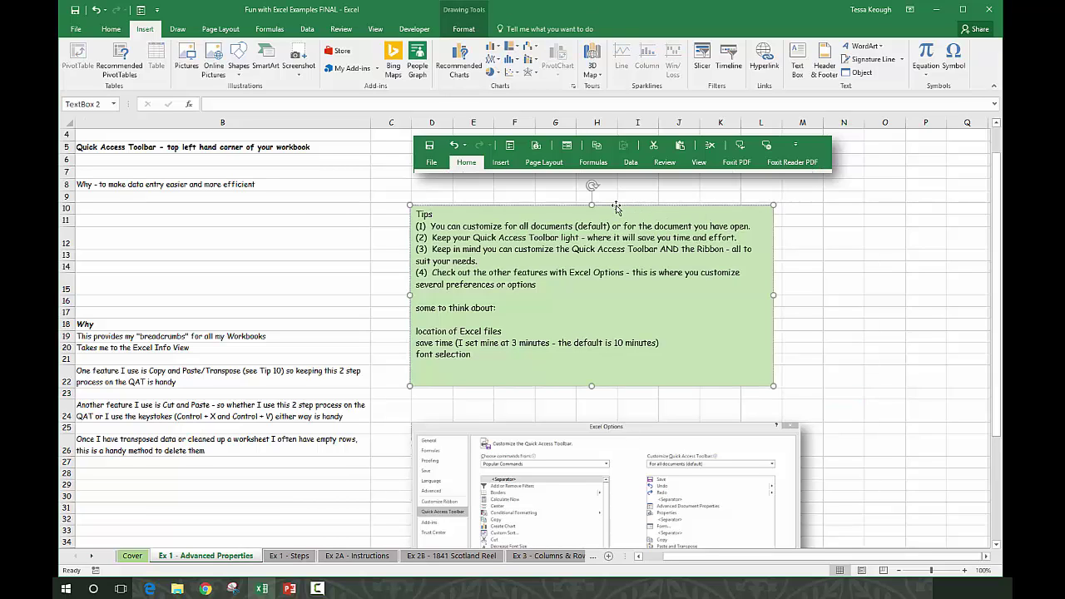
{"action": "double_click", "coordinate": [616, 208]}
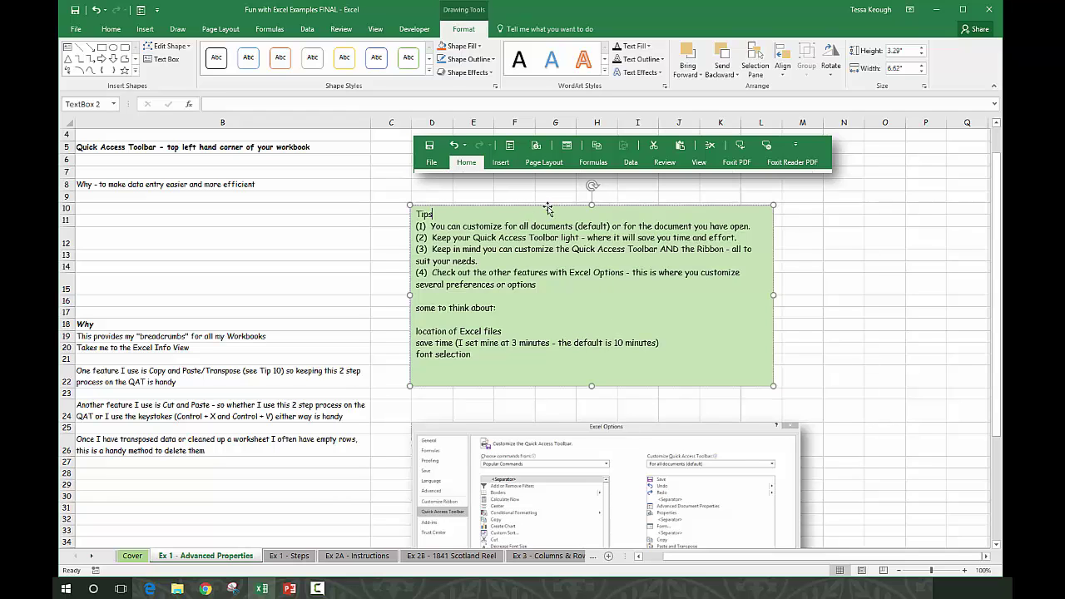
{"action": "mouse_move", "coordinate": [550, 206]}
{"action": "left_mouse_down"}
{"action": "mouse_move", "coordinate": [736, 203]}
{"action": "mouse_move", "coordinate": [550, 206]}
{"action": "left_mouse_up"}
{"action": "mouse_move", "coordinate": [641, 422]}
{"action": "left_mouse_down"}
{"action": "mouse_move", "coordinate": [856, 461]}
{"action": "mouse_move", "coordinate": [642, 414]}
{"action": "mouse_move", "coordinate": [653, 410]}
{"action": "left_mouse_up"}
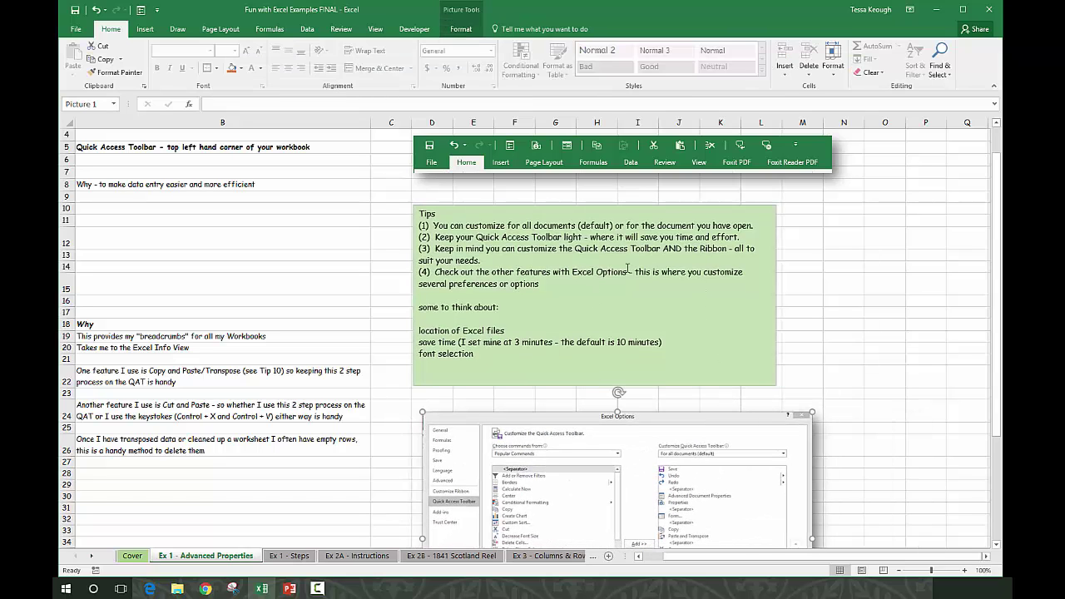
{"action": "left_click_drag", "start_coordinate": [730, 559], "coordinate": [687, 558]}
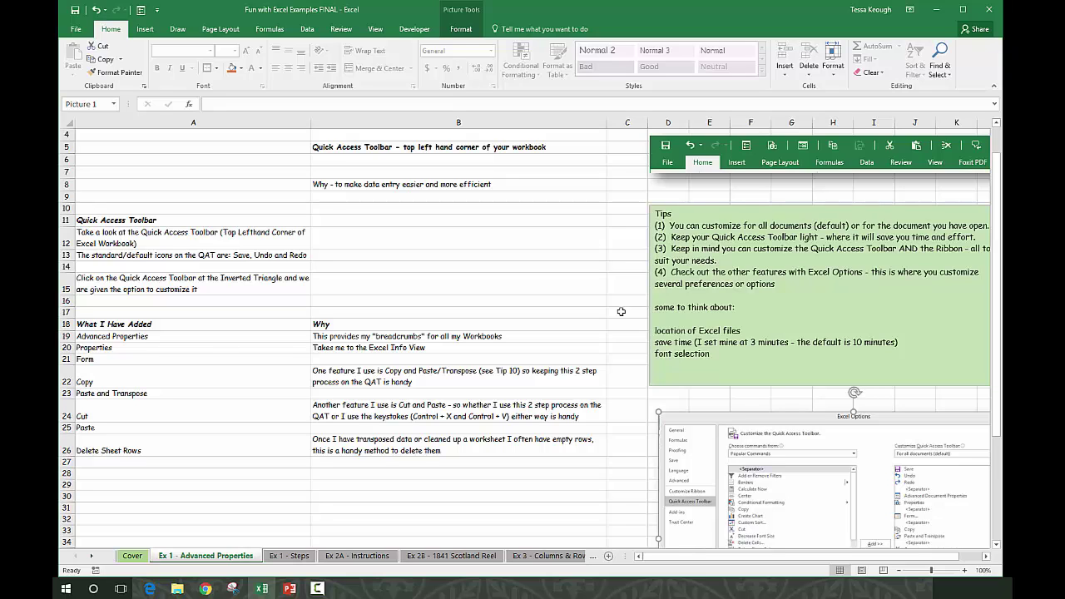
- Switch to the Ex 1 - Steps sheet and bring up the File Info page
{"action": "left_click", "coordinate": [284, 557]}
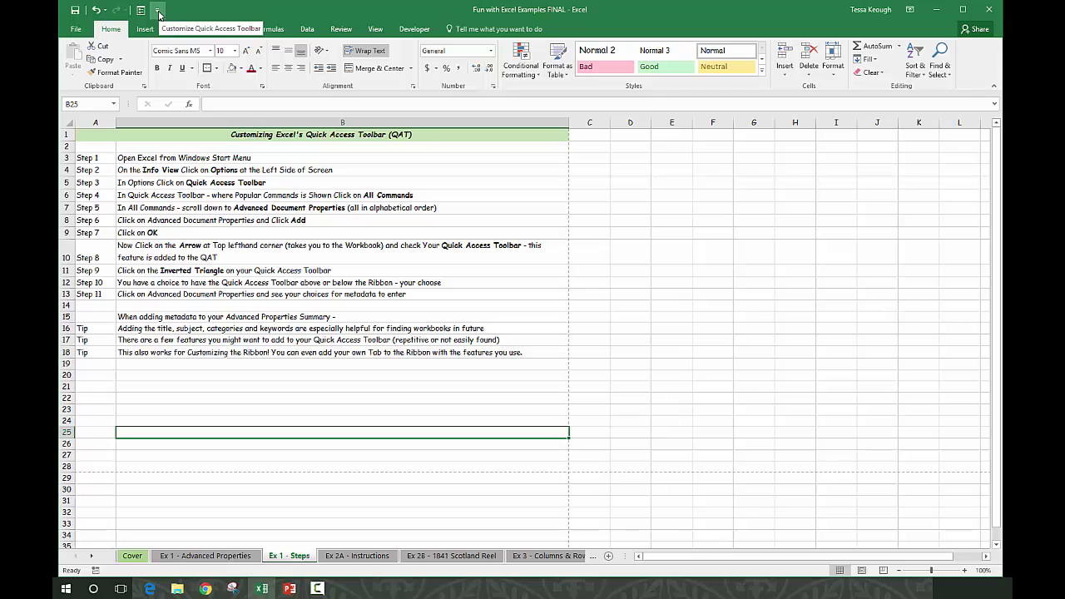
{"action": "left_click", "coordinate": [78, 30]}
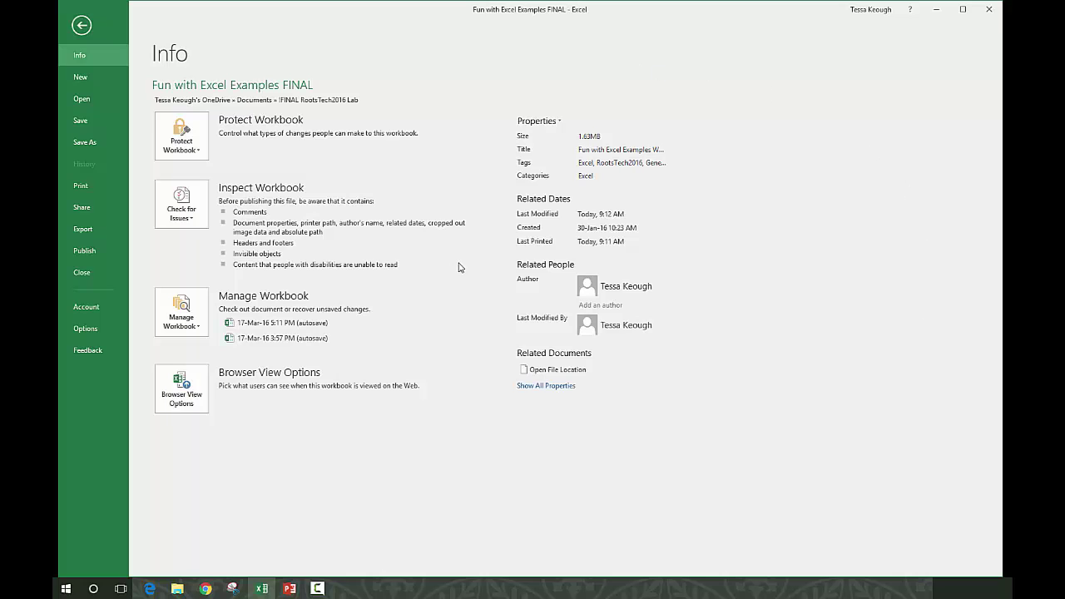
- Launch Excel Options from Backstage, landing on its General page
{"action": "mouse_move", "coordinate": [459, 267]}
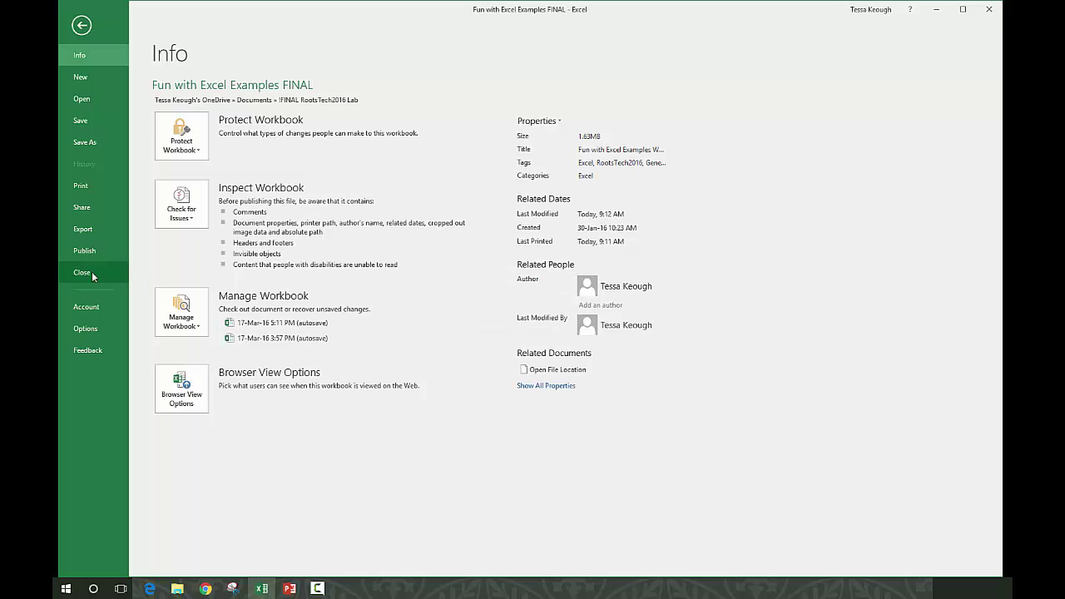
{"action": "left_click", "coordinate": [86, 331]}
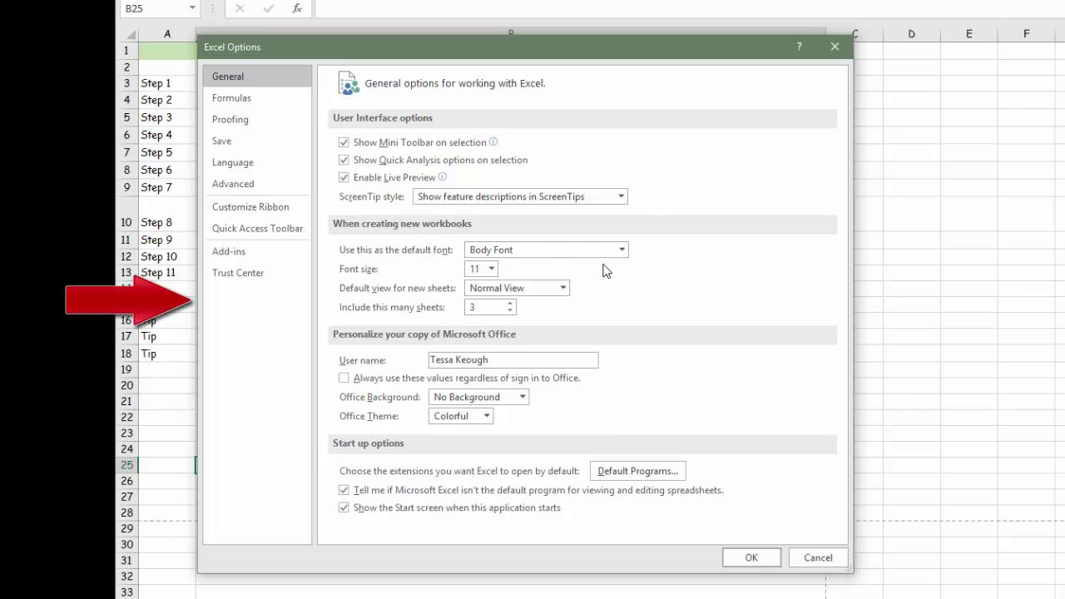
- Browse the Save, Customize Ribbon and Quick Access Toolbar pages, then cancel without changes
{"action": "left_click", "coordinate": [234, 143]}
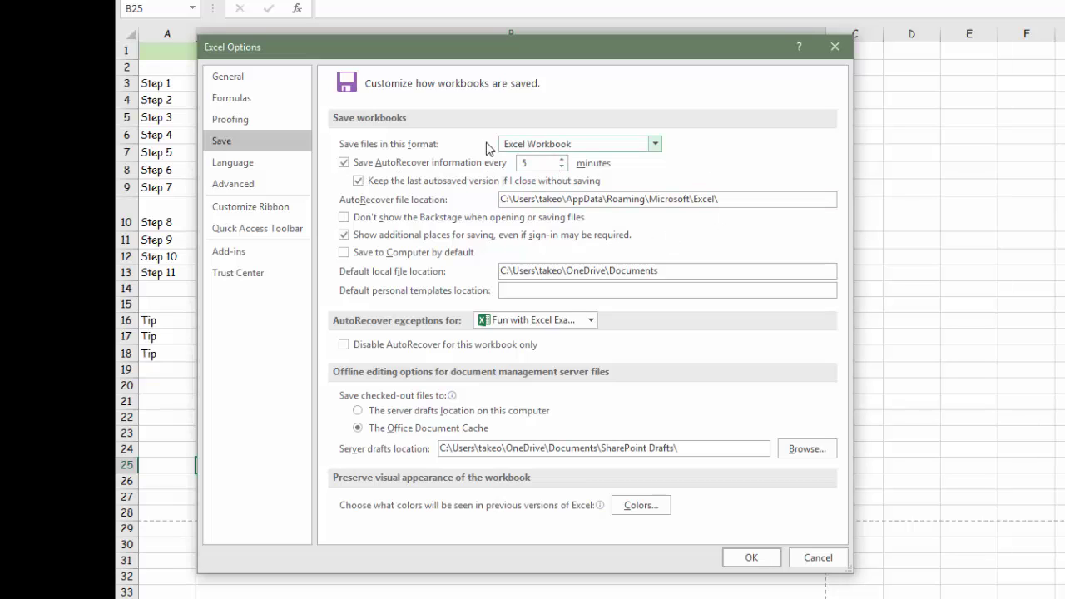
{"action": "left_click", "coordinate": [281, 208]}
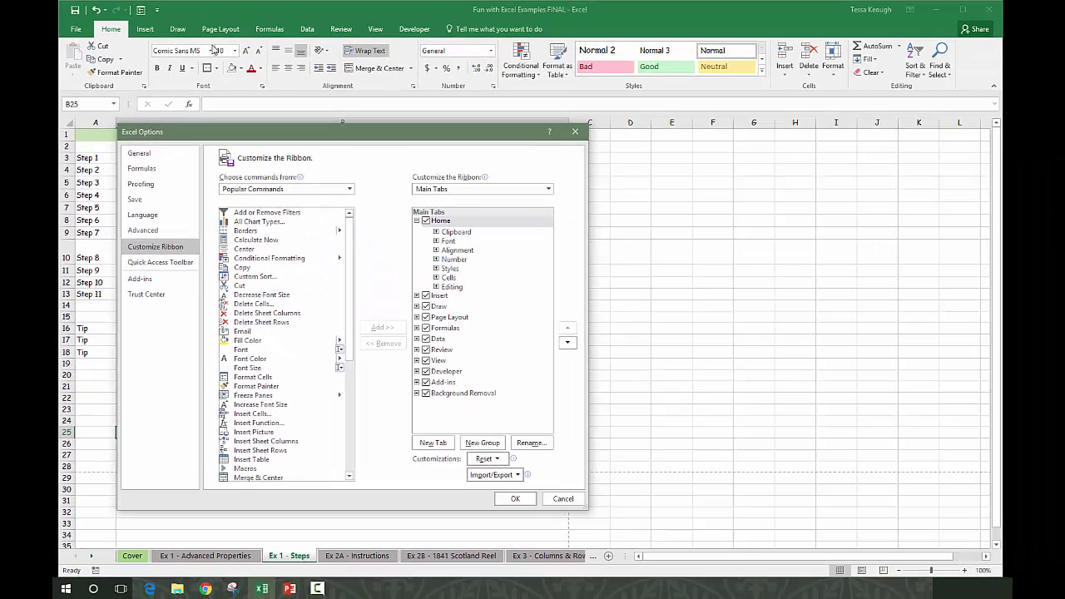
{"action": "left_click", "coordinate": [169, 264]}
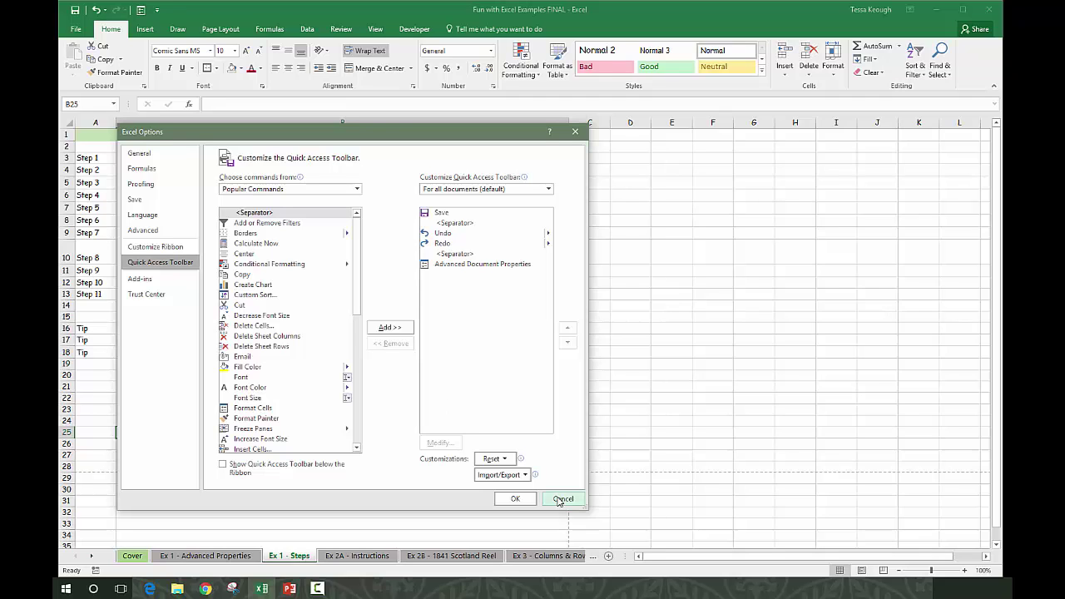
{"action": "left_click", "coordinate": [528, 500]}
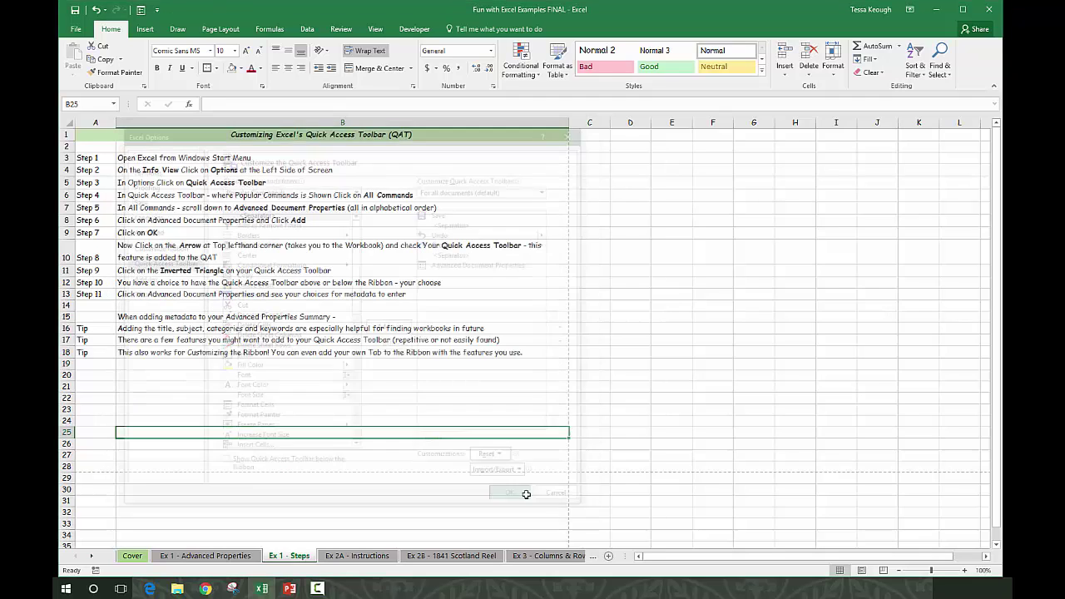
{"action": "left_click", "coordinate": [158, 11]}
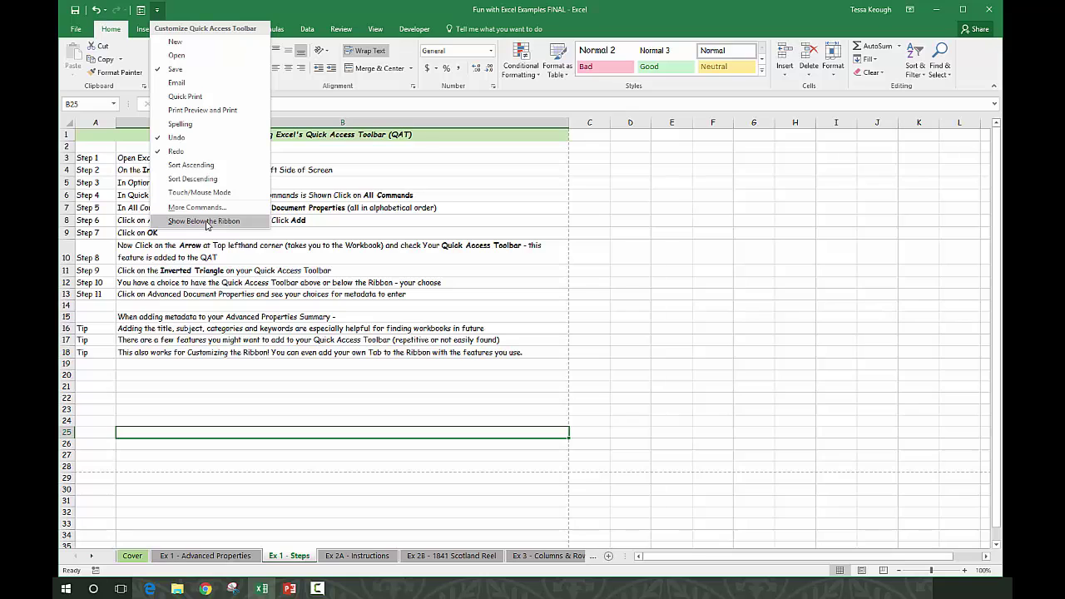
{"action": "left_click", "coordinate": [208, 222]}
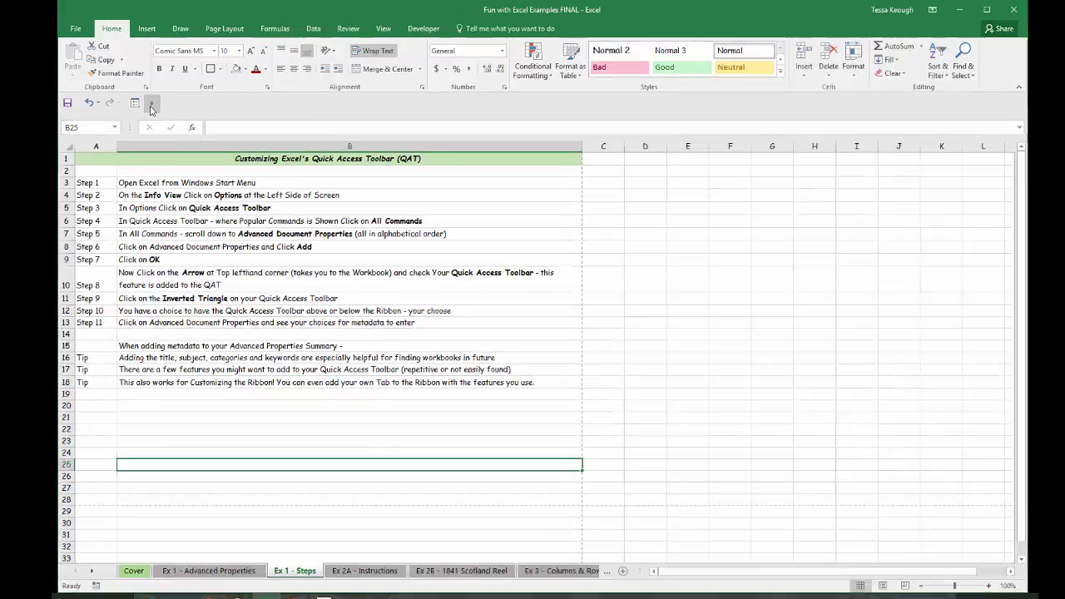
{"action": "left_click", "coordinate": [149, 100]}
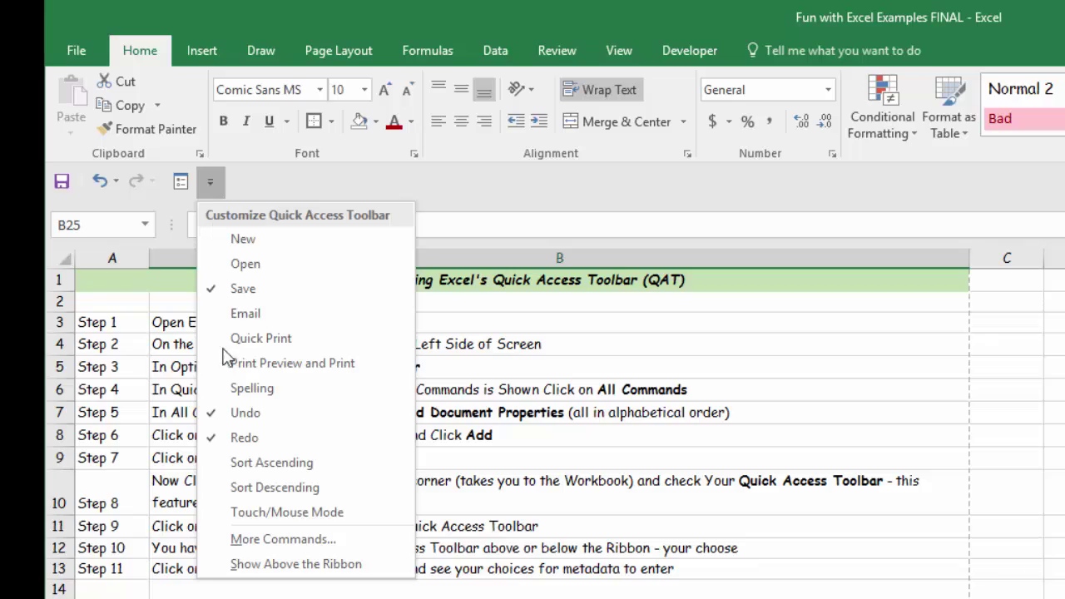
{"action": "left_click", "coordinate": [260, 564]}
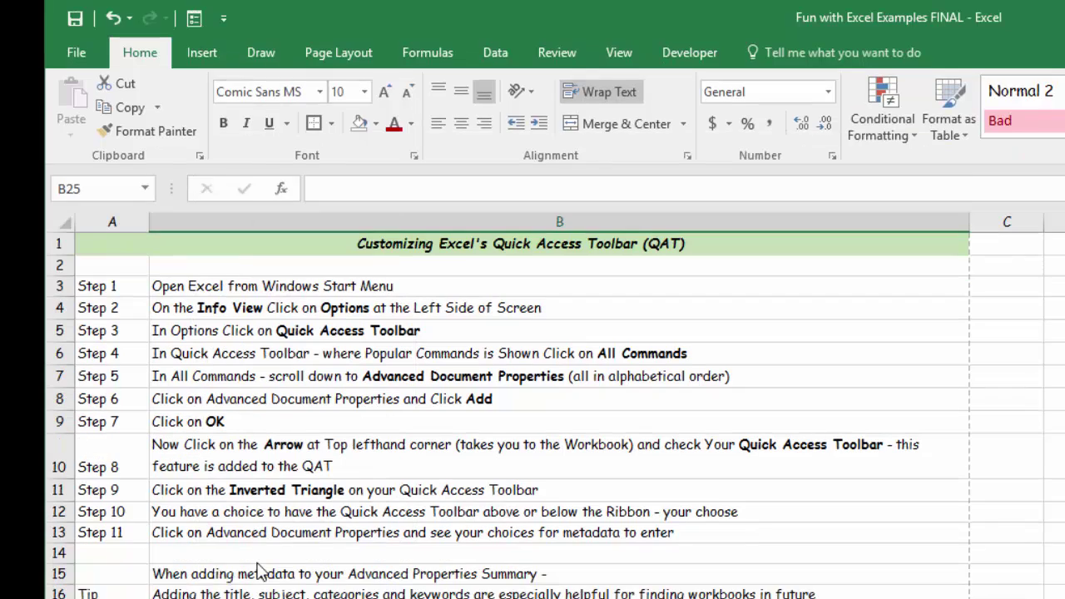